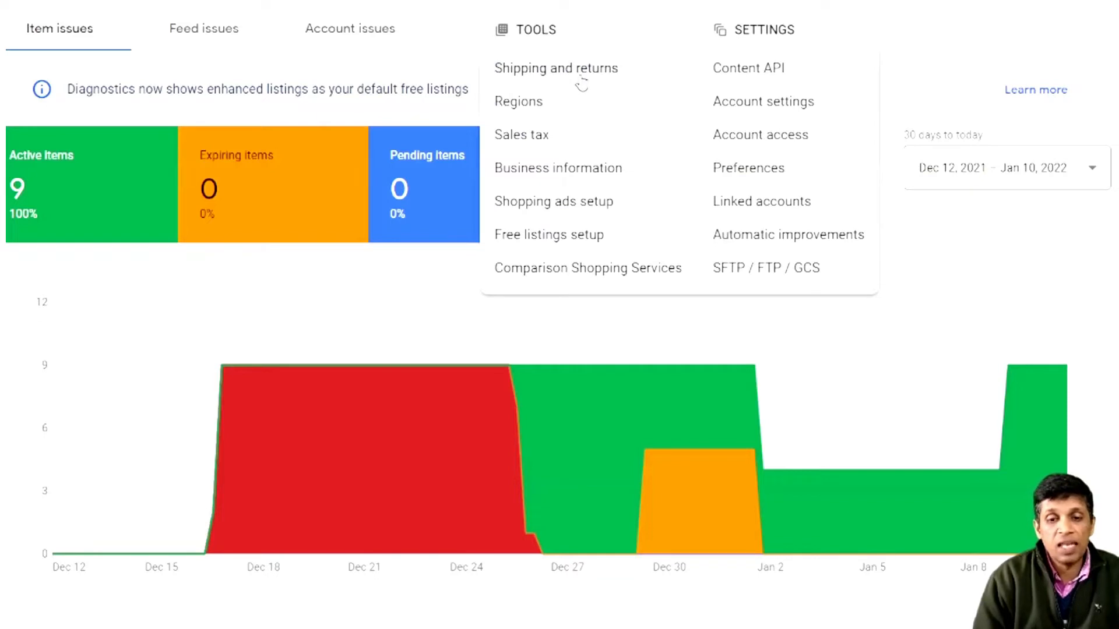
Step: Open the business information settings and review the business display name, address and website details
left_click(551, 175)
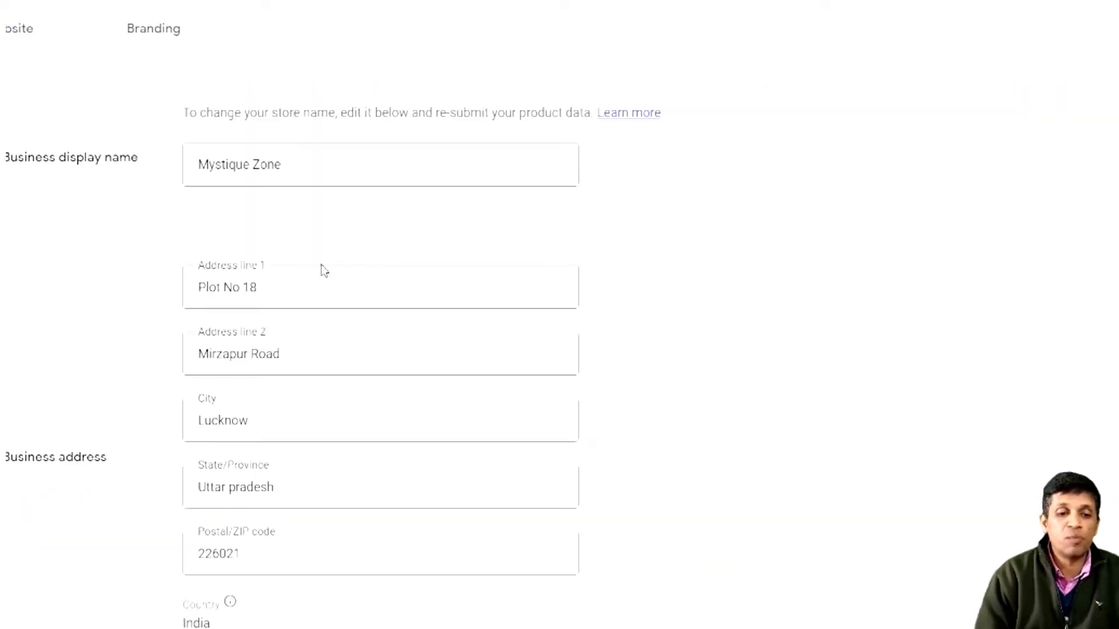
scroll(303, 268, "down", 10)
scroll(320, 270, "up", 10)
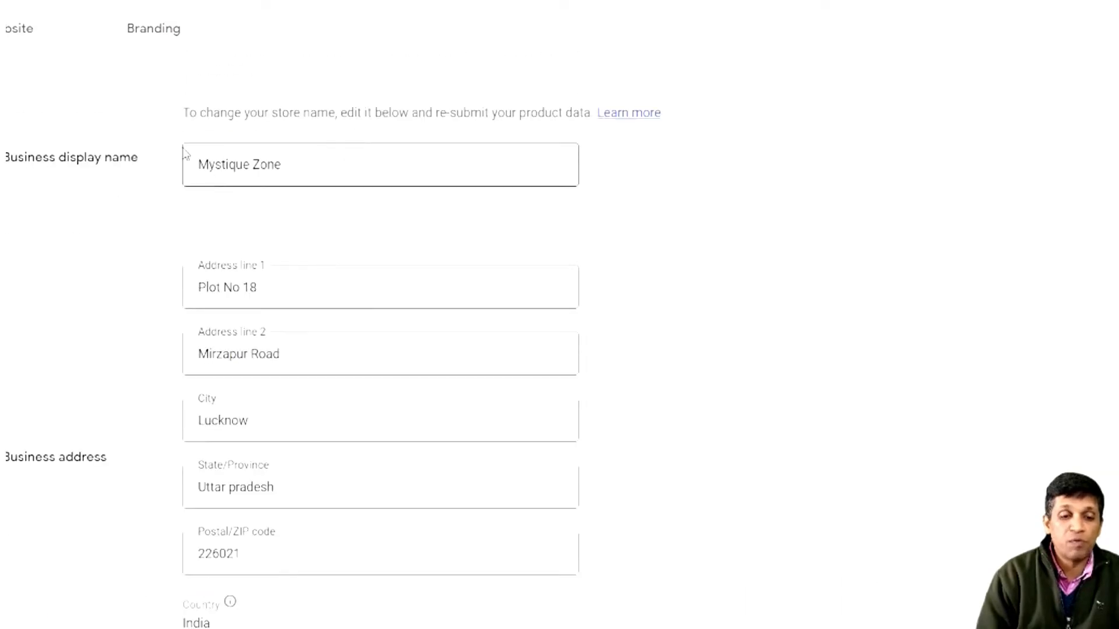
left_click(36, 42)
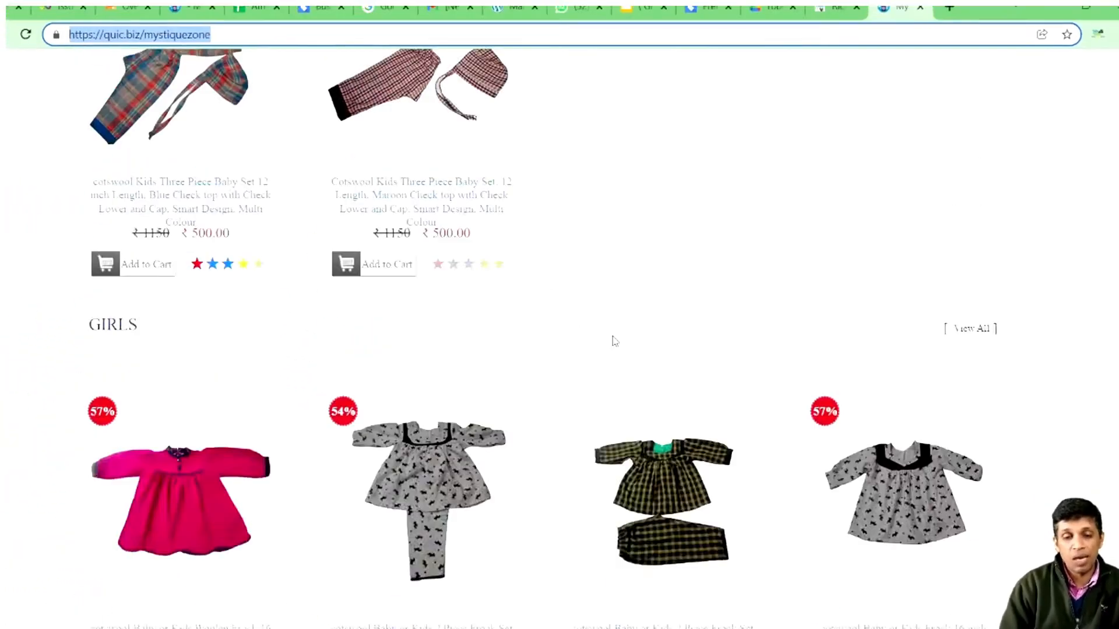
Step: Review the online store's home page down to its footer policy links and consult the Remove Suspension of GMC slide
scroll(614, 341, "down", 20)
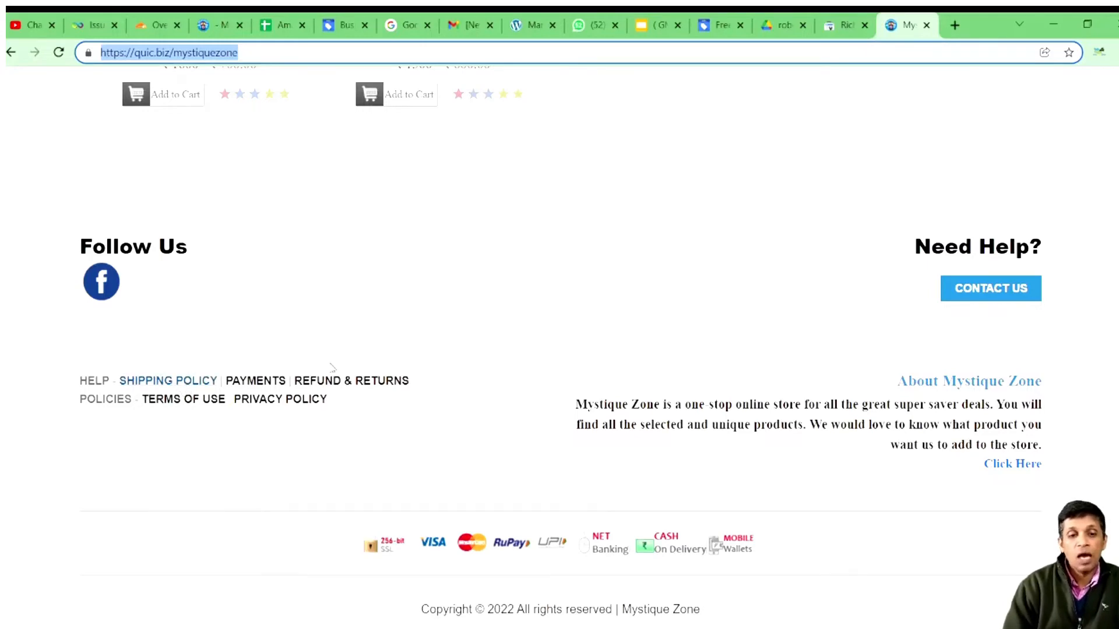
left_click(645, 26)
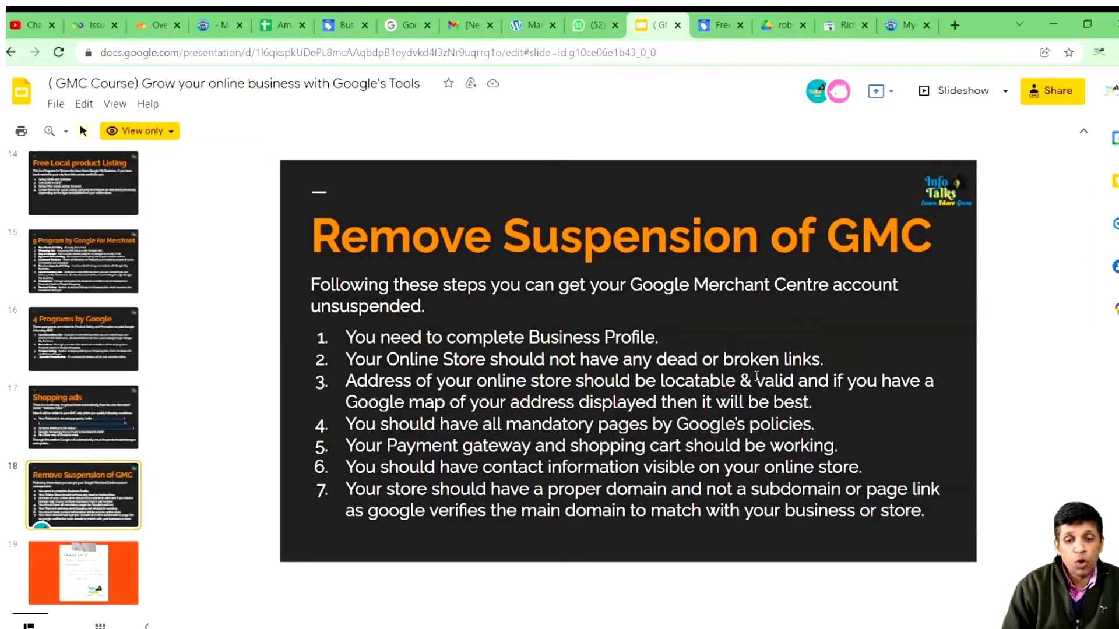
left_click(907, 23)
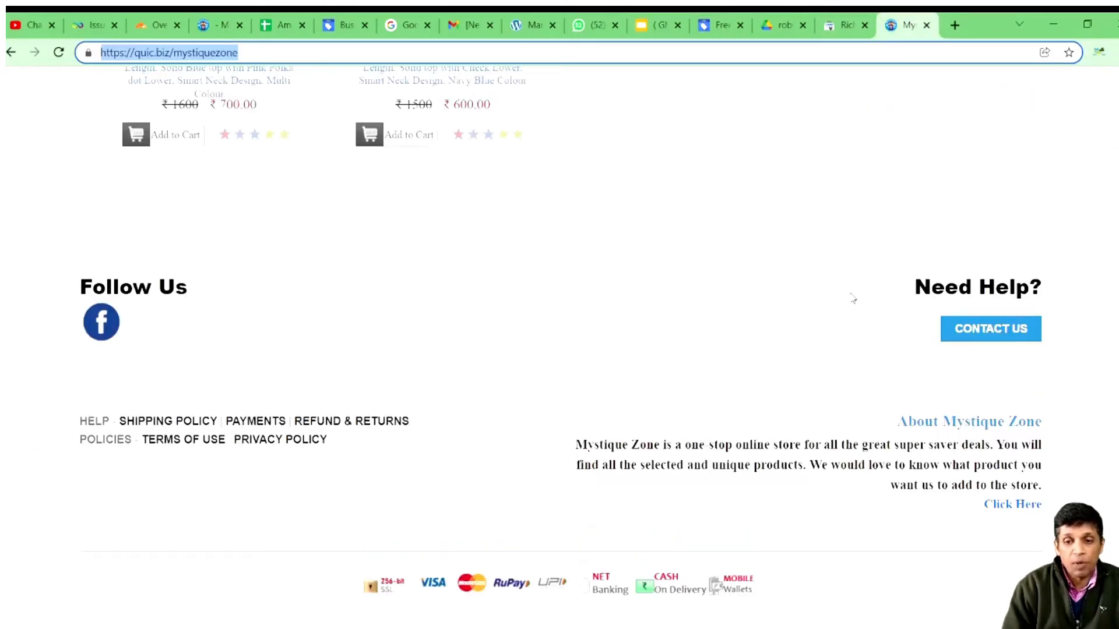
Step: Open the store's Contact Us page, highlight the store address and view the map beneath it
left_click(986, 289)
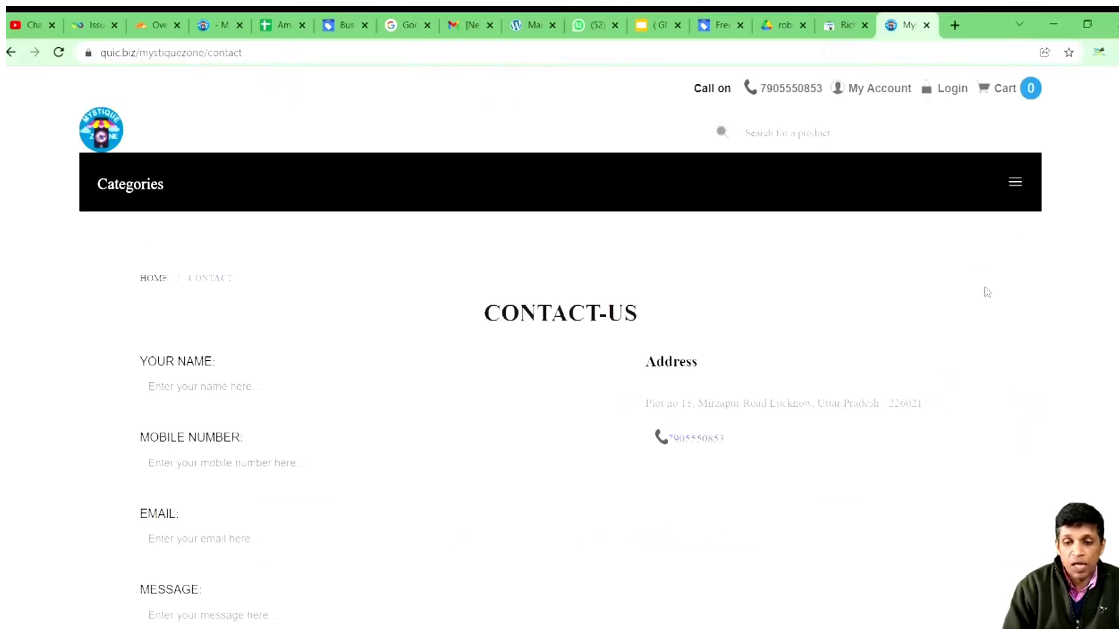
left_click_drag(646, 404, 944, 403)
scroll(945, 404, "down", 3)
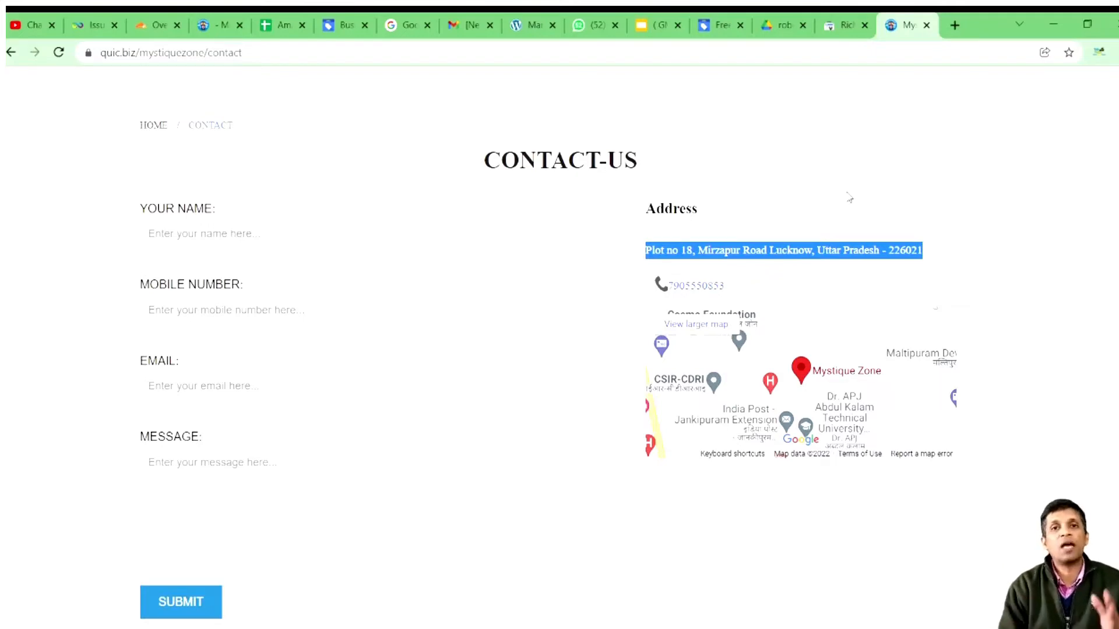
Step: Find the Additional Info For Enhanced Listing slide listing required pages and highlight its items from About Store to Privacy Policy
left_click(665, 25)
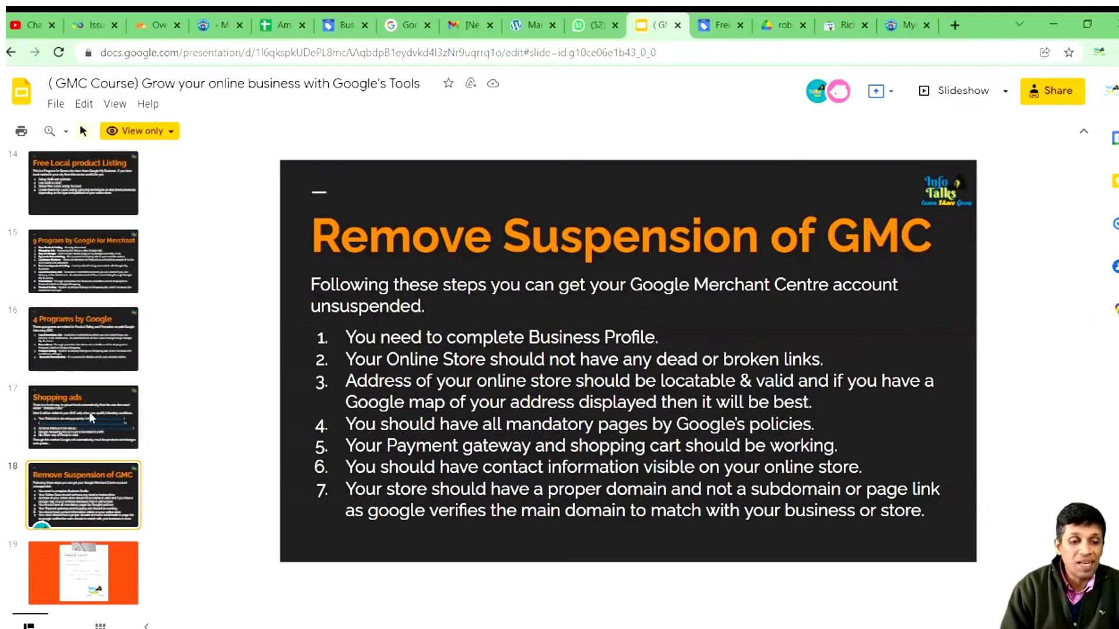
scroll(89, 411, "up", 3)
scroll(89, 411, "up", 9)
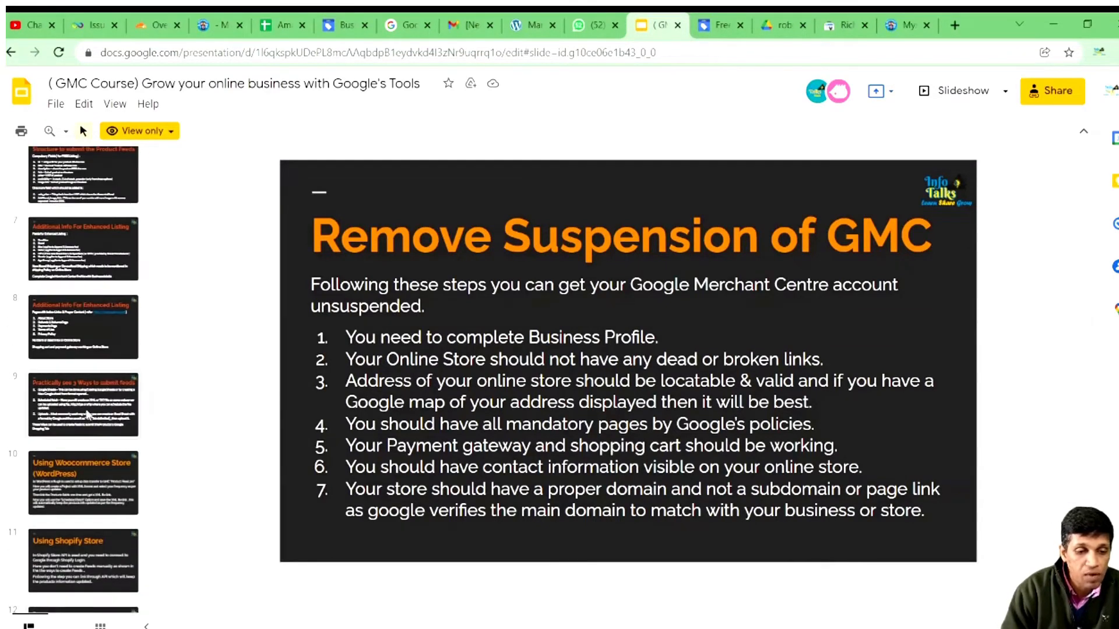
scroll(85, 413, "up", 3)
scroll(84, 413, "down", 3)
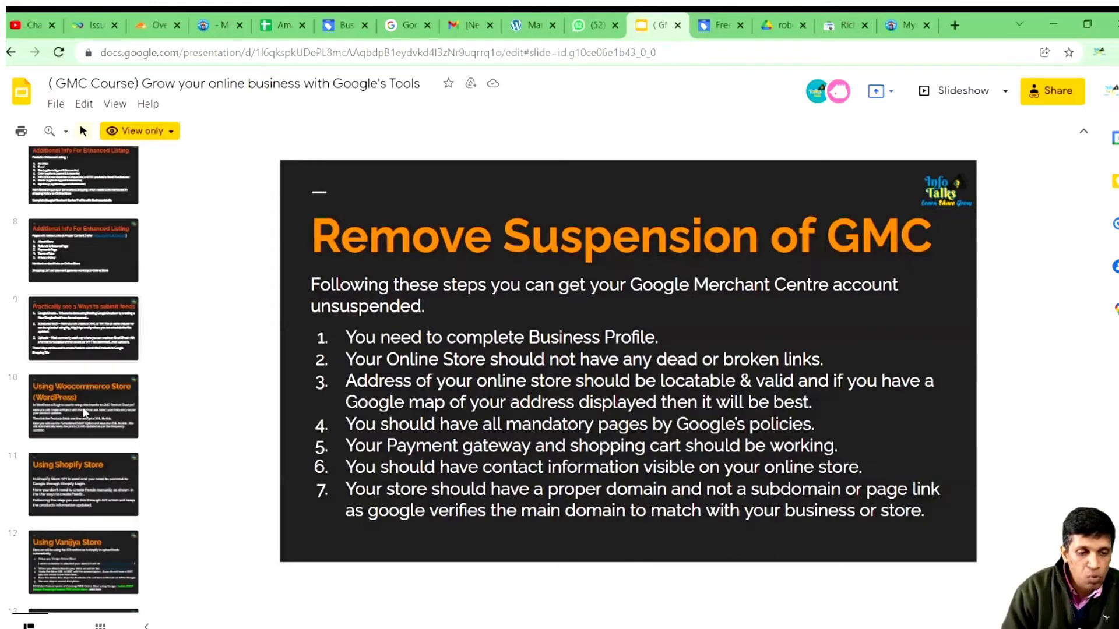
scroll(84, 413, "down", 2)
scroll(85, 413, "up", 3)
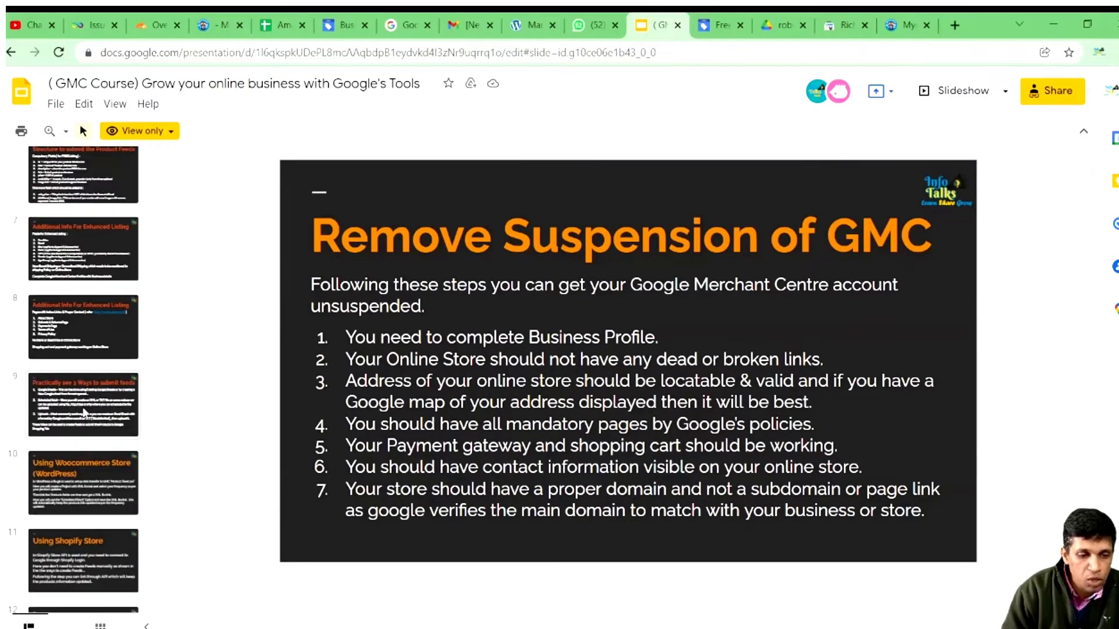
left_click(95, 347)
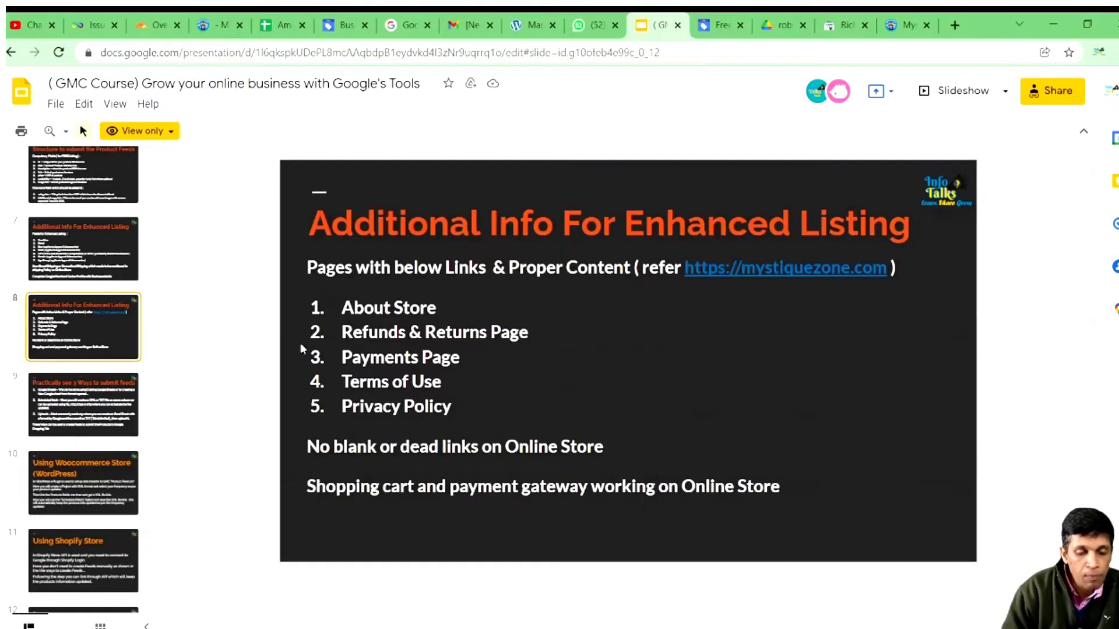
left_click_drag(341, 301, 451, 408)
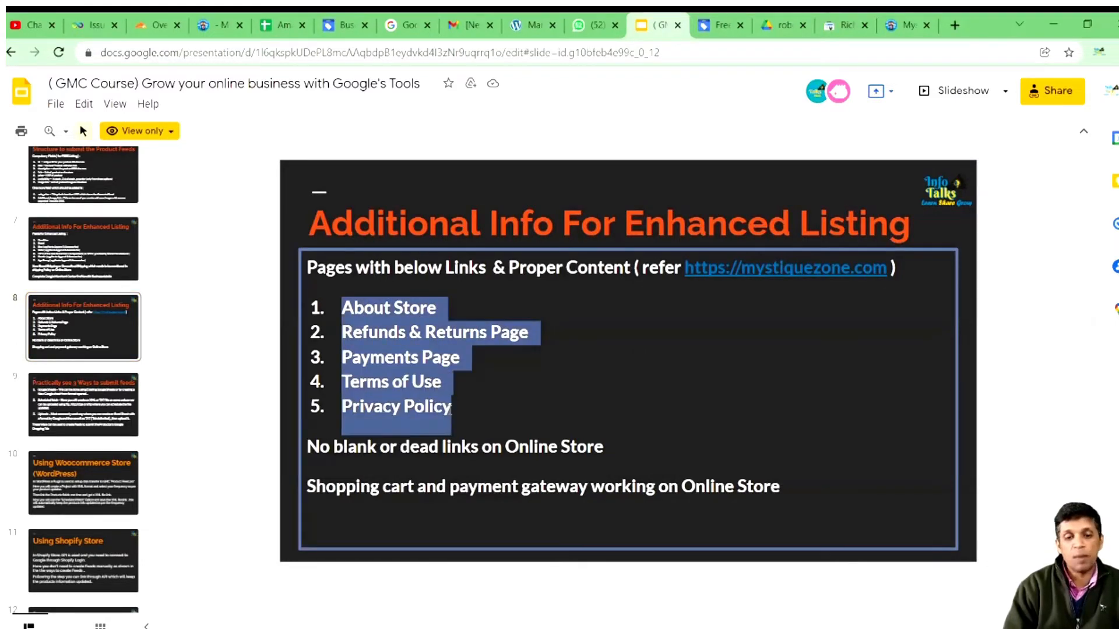
left_click(284, 511)
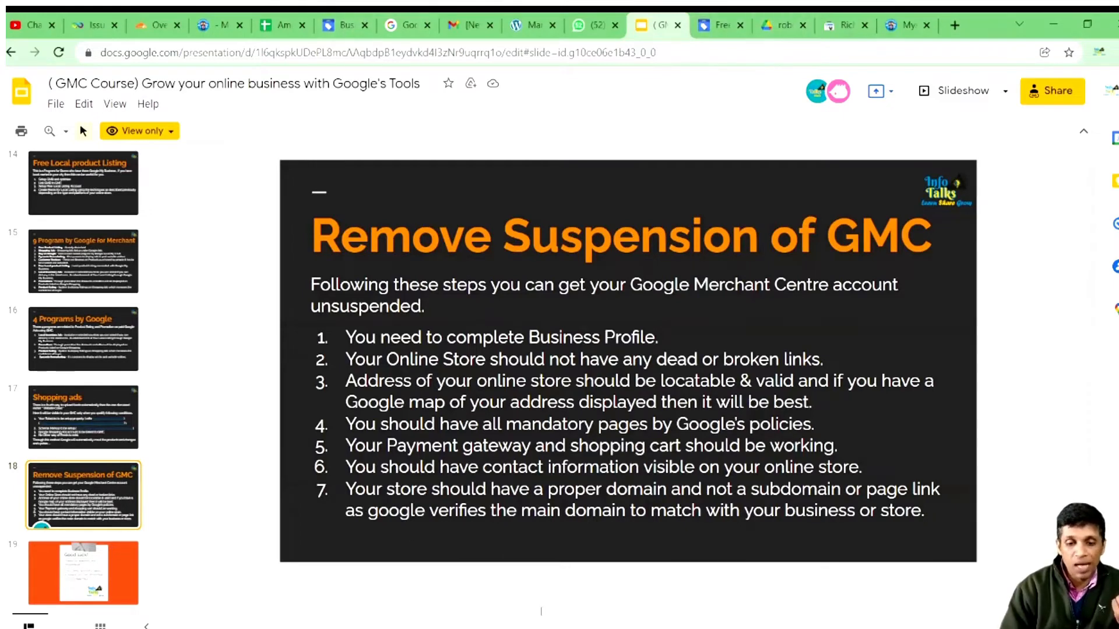
left_click(907, 25)
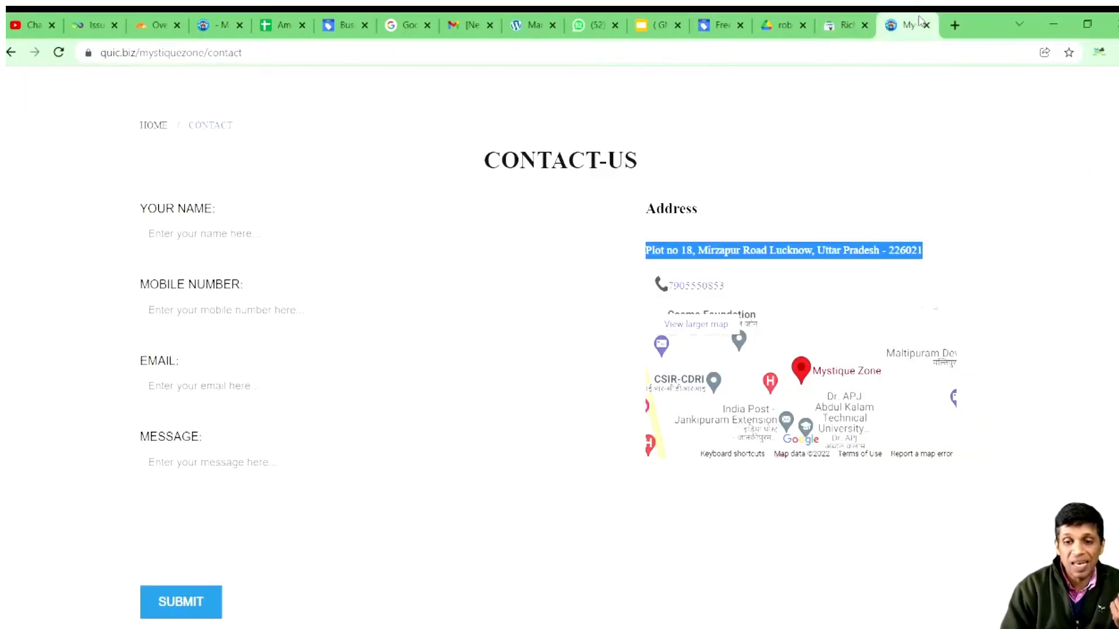
scroll(301, 251, "up", 3)
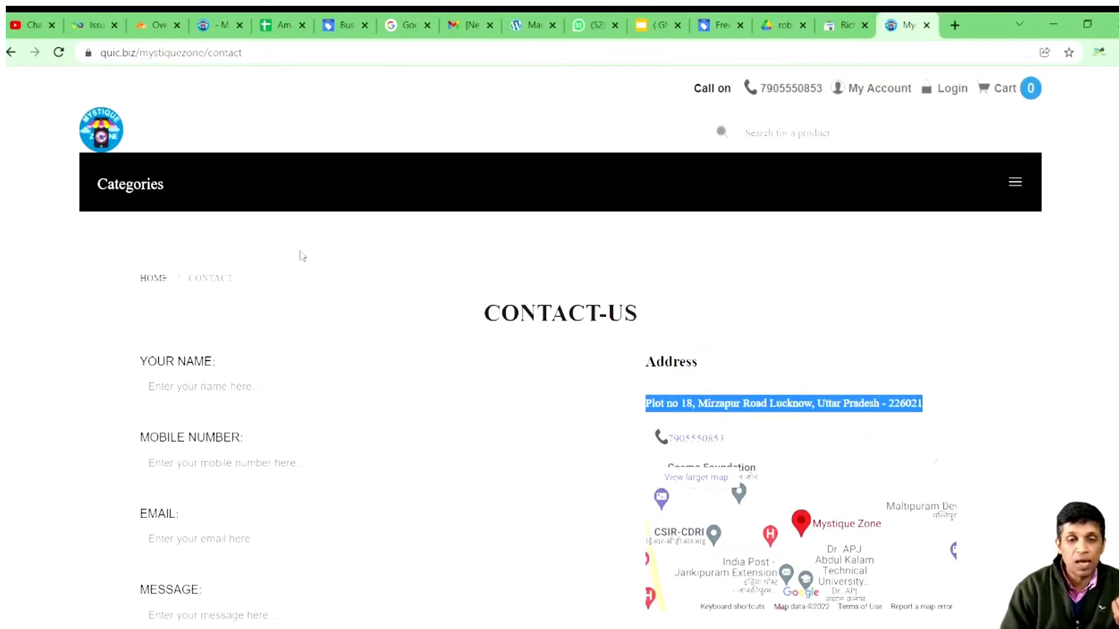
left_click(100, 137)
left_click(165, 59)
left_click(155, 53)
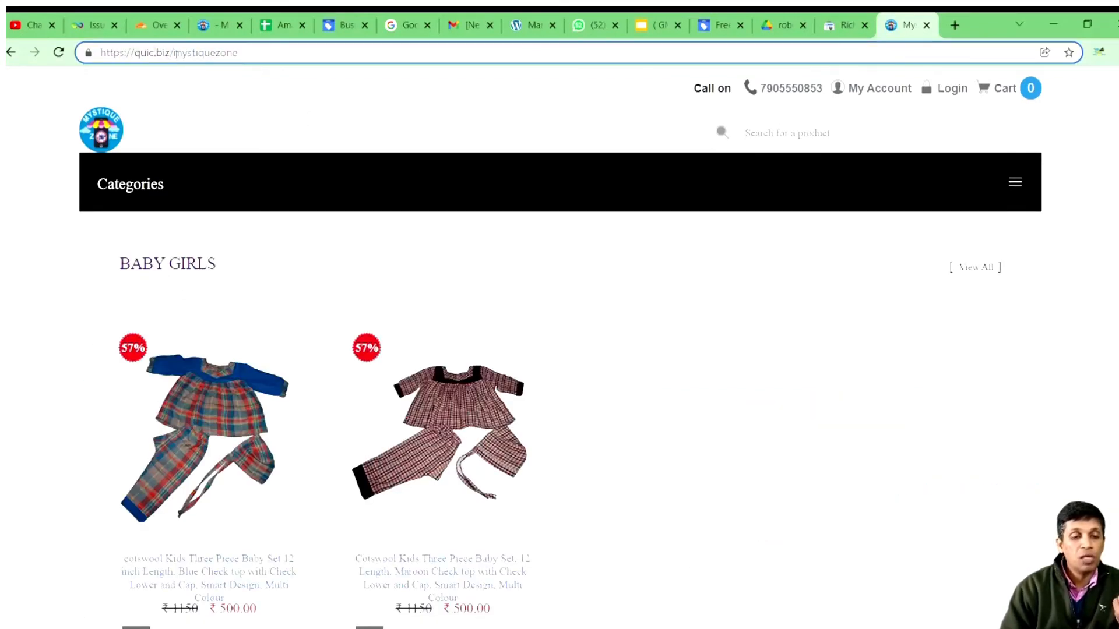
left_click_drag(174, 54, 279, 58)
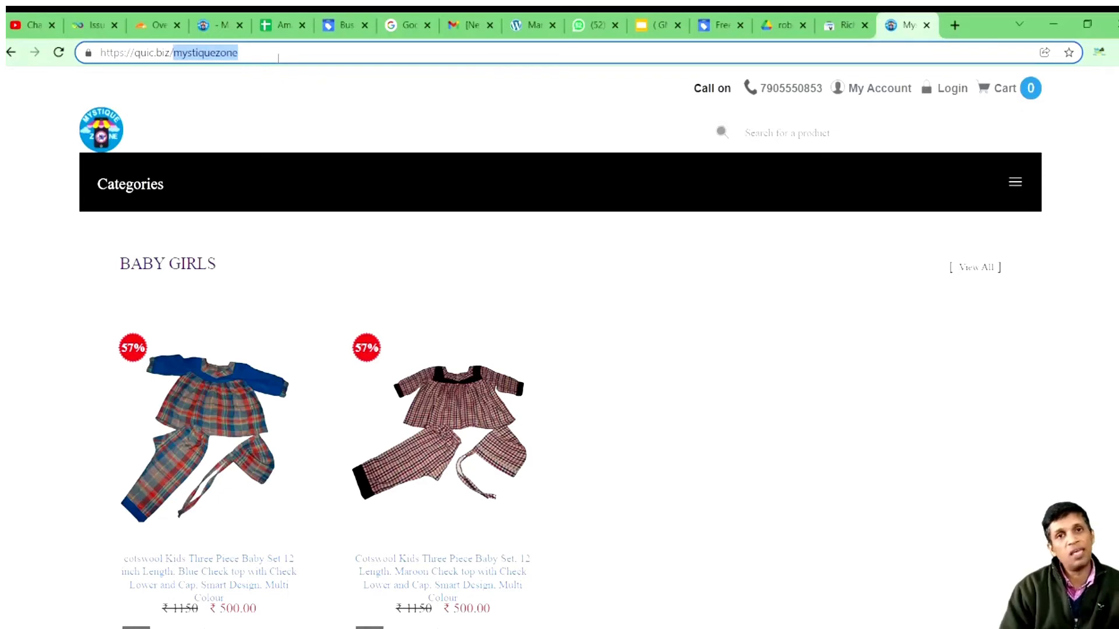
left_click_drag(174, 54, 71, 71)
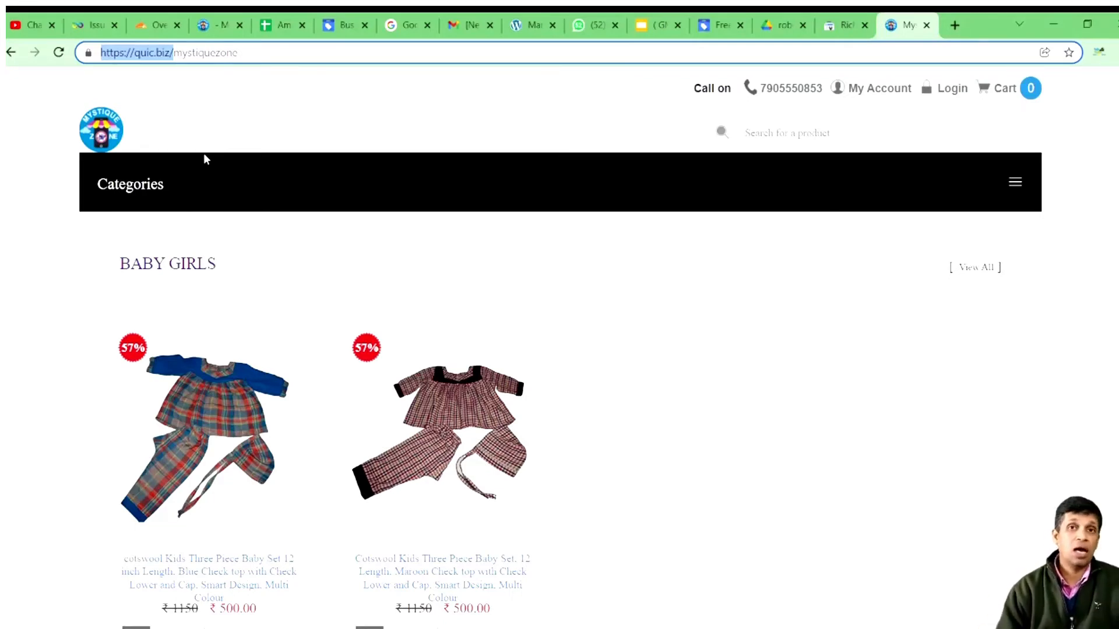
Step: Open the Mystique Zone website in a new browser tab
left_click(953, 26)
type("my")
key("Return")
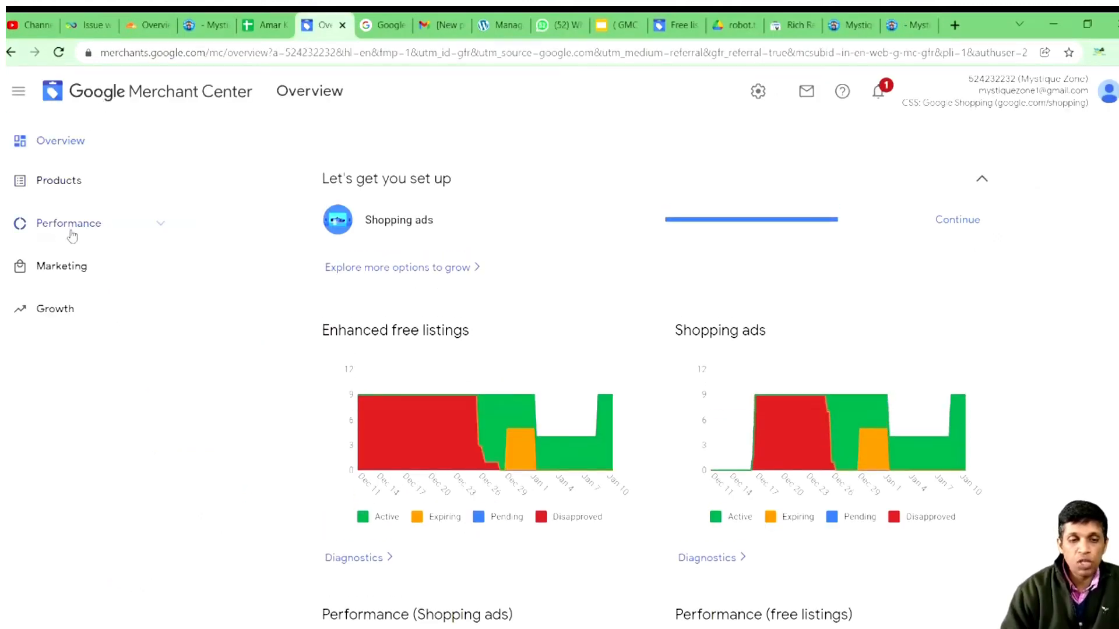
Step: View the product diagnostics of the Mystique Zone merchant account and return to the course presentation
left_click(84, 188)
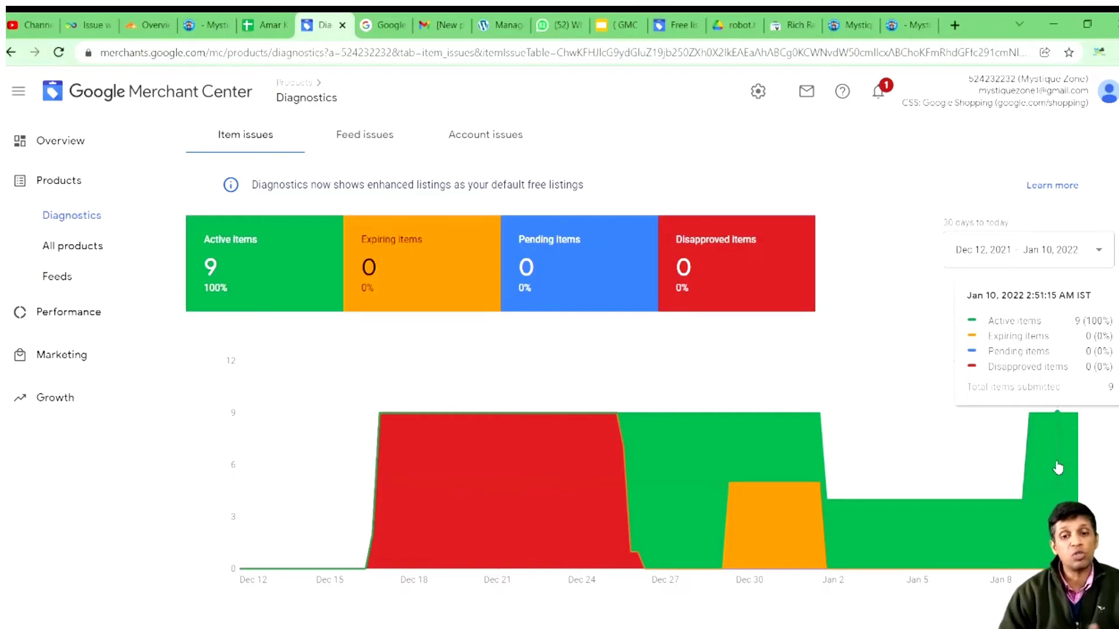
left_click(615, 25)
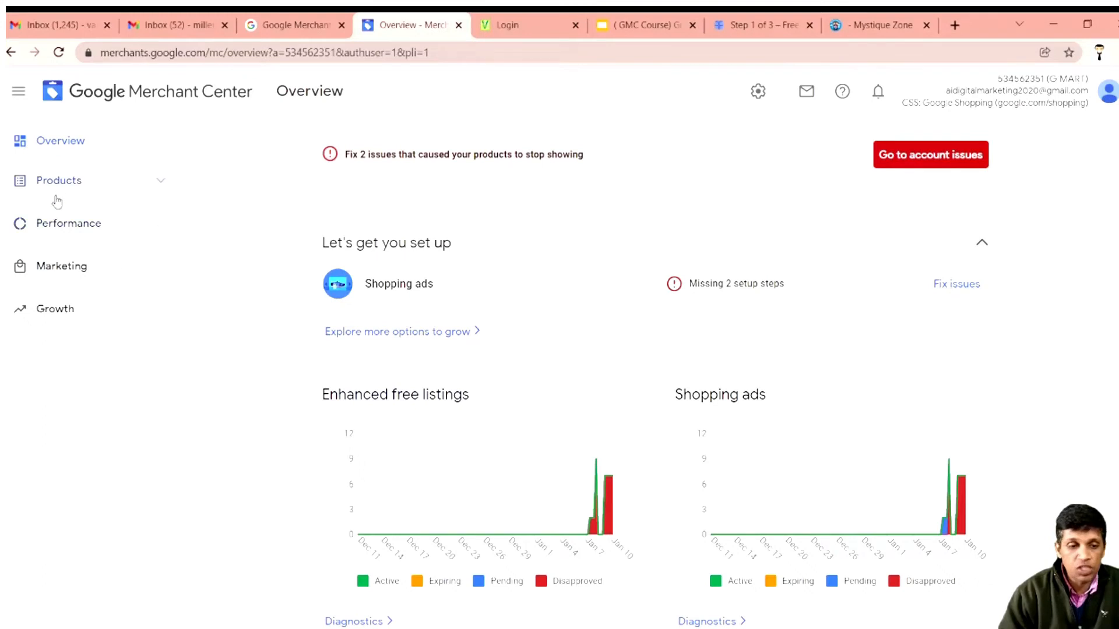
Step: Open the G MART account's diagnostics for account issues and highlight the Misrepresentation and Unsupported Shopping content (Currency) violations
left_click(84, 191)
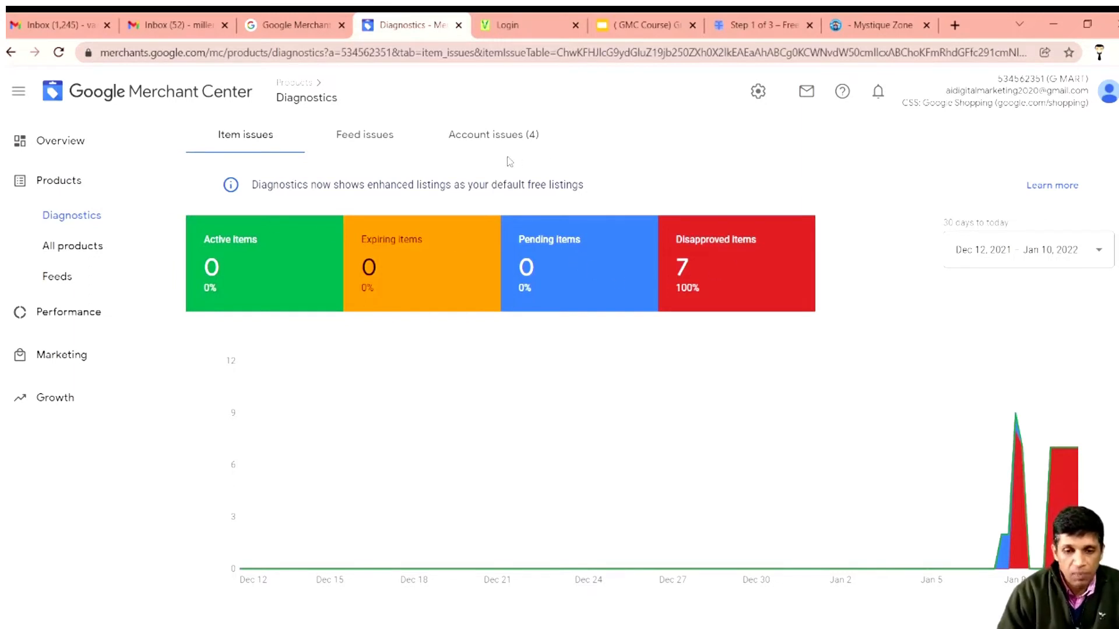
left_click(483, 145)
scroll(415, 337, "down", 3)
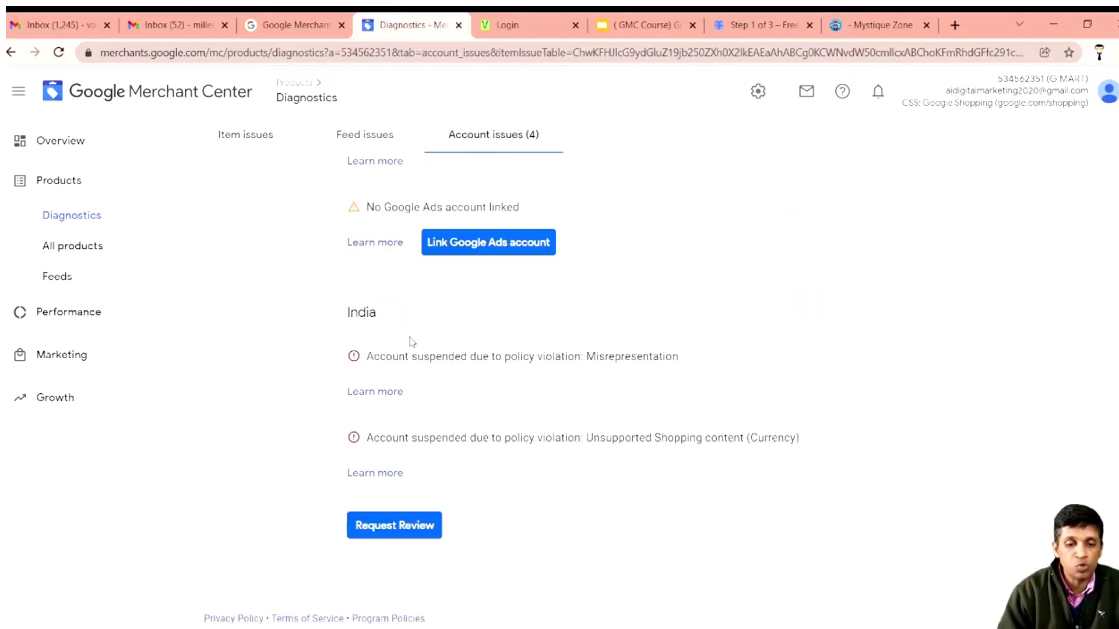
left_click_drag(368, 357, 692, 358)
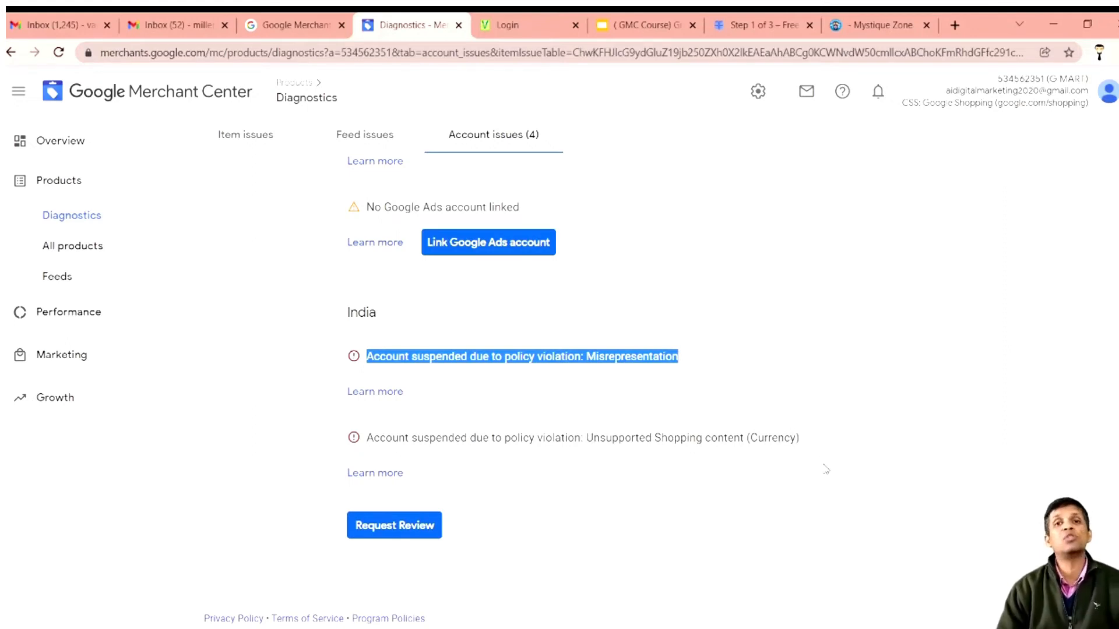
left_click_drag(802, 439, 518, 438)
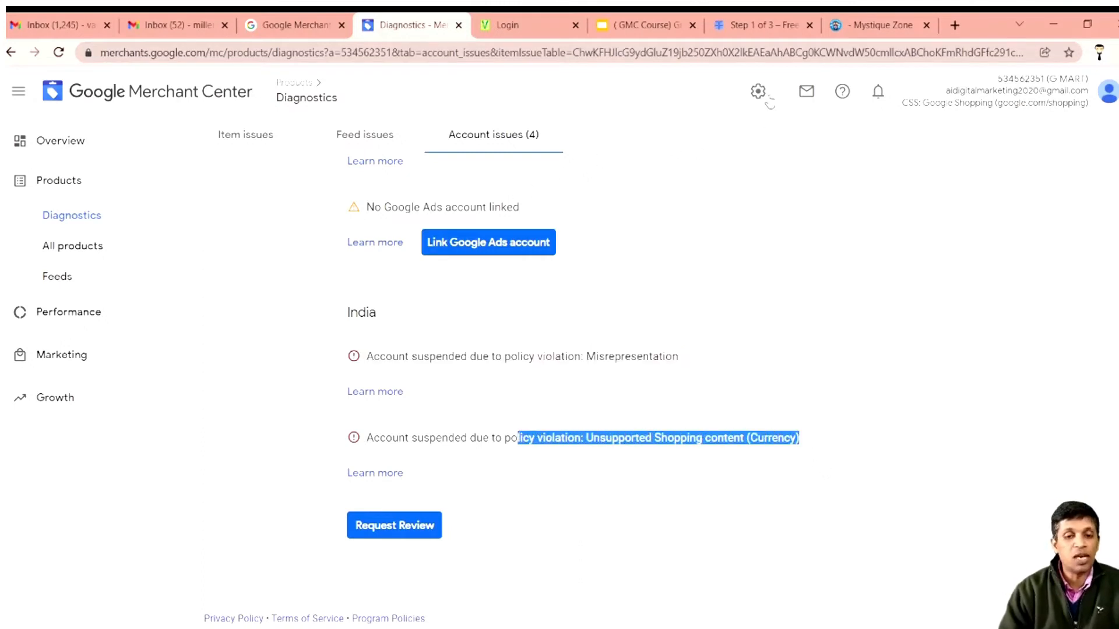
Step: Open the G MART account settings and review the time zone, language, product protection and Comparison Shopping Services sections
left_click(758, 92)
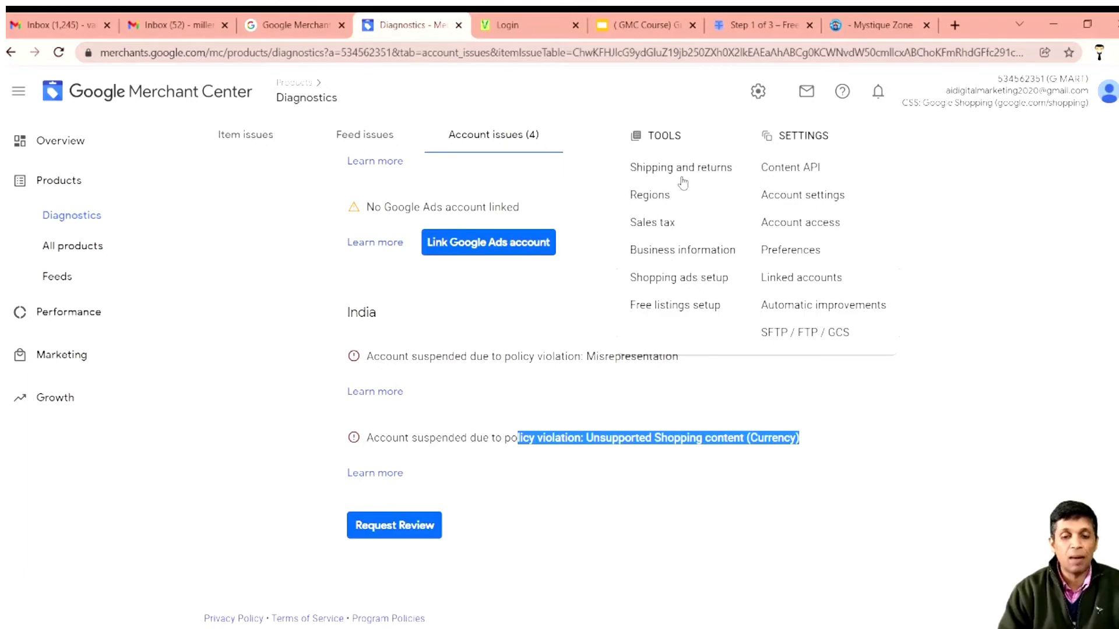
left_click(801, 195)
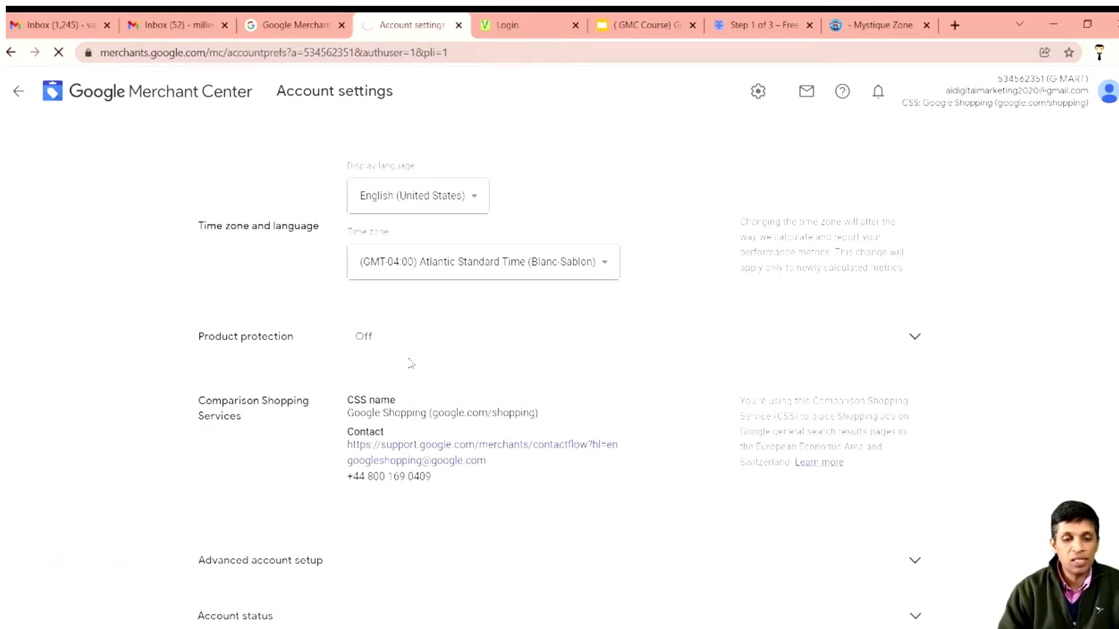
scroll(411, 363, "down", 1)
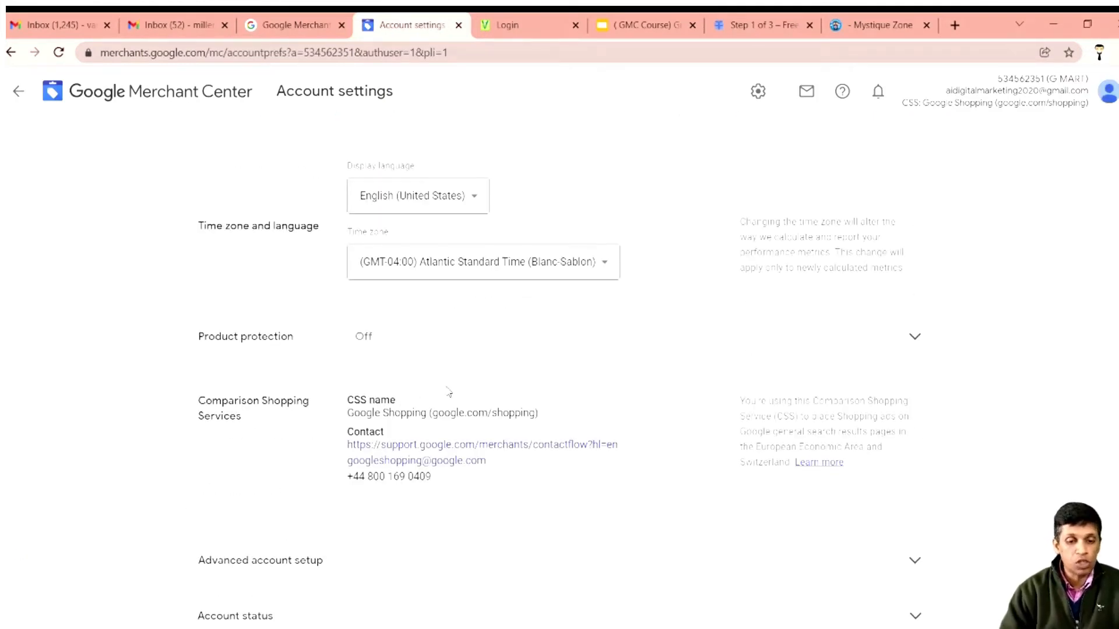
scroll(448, 392, "down", 2)
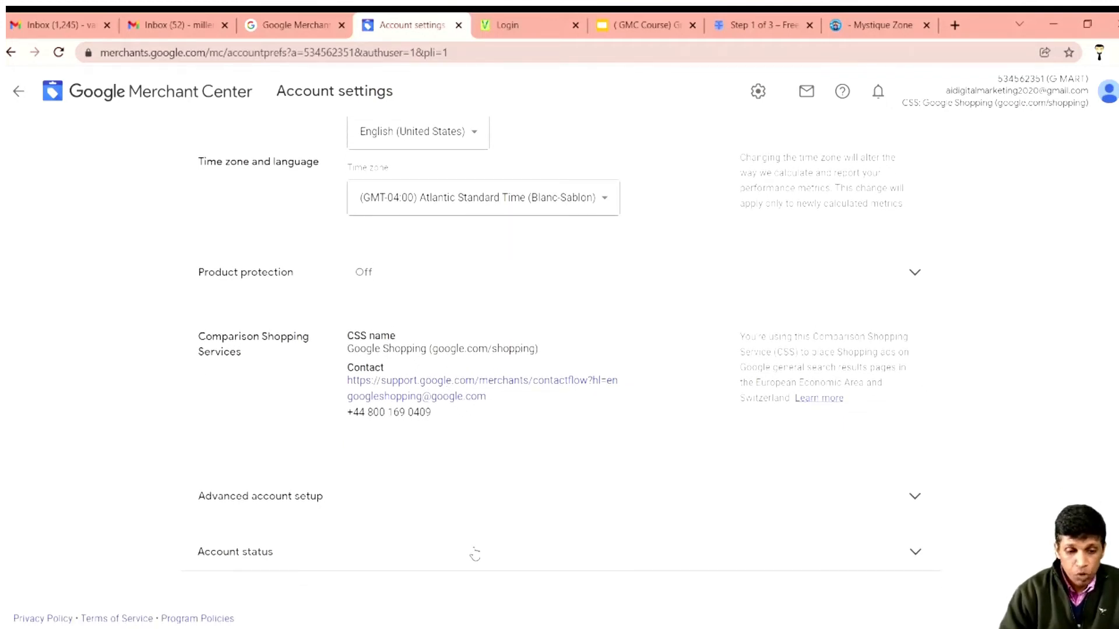
scroll(523, 420, "up", 2)
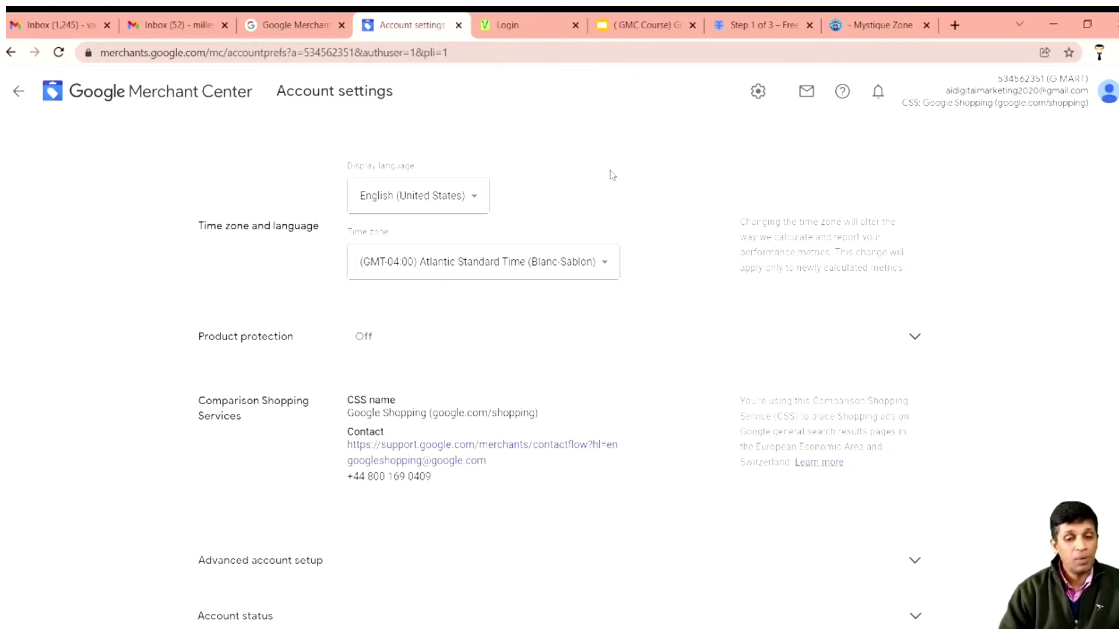
Step: Reopen the account issues in product diagnostics, review the India suspensions and return to the Remove Suspension of GMC slide
left_click(195, 99)
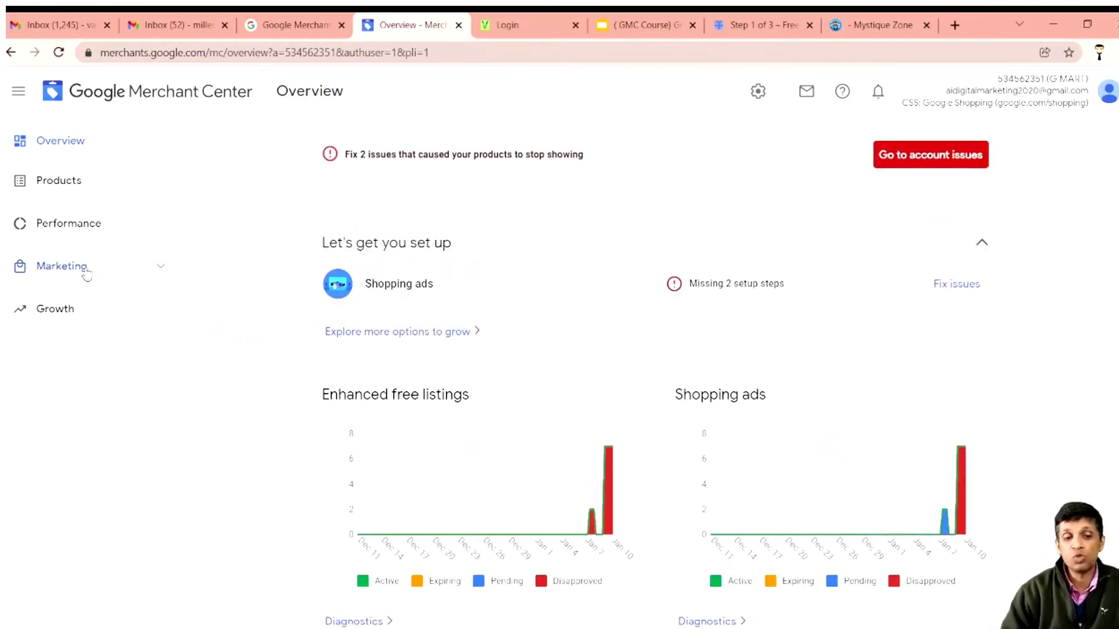
left_click(92, 227)
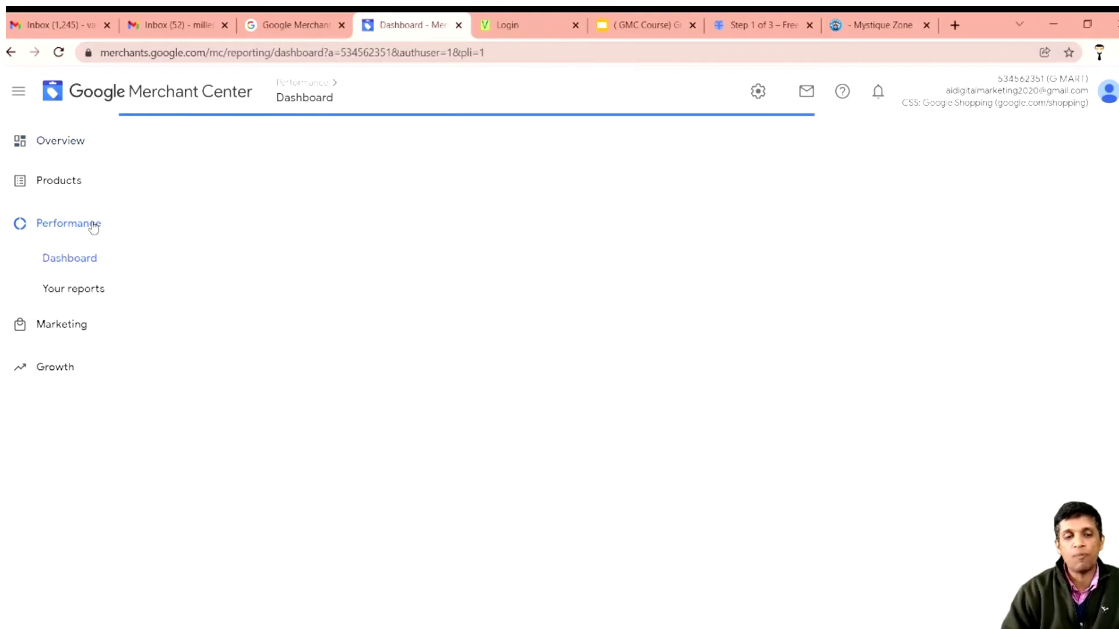
left_click(84, 190)
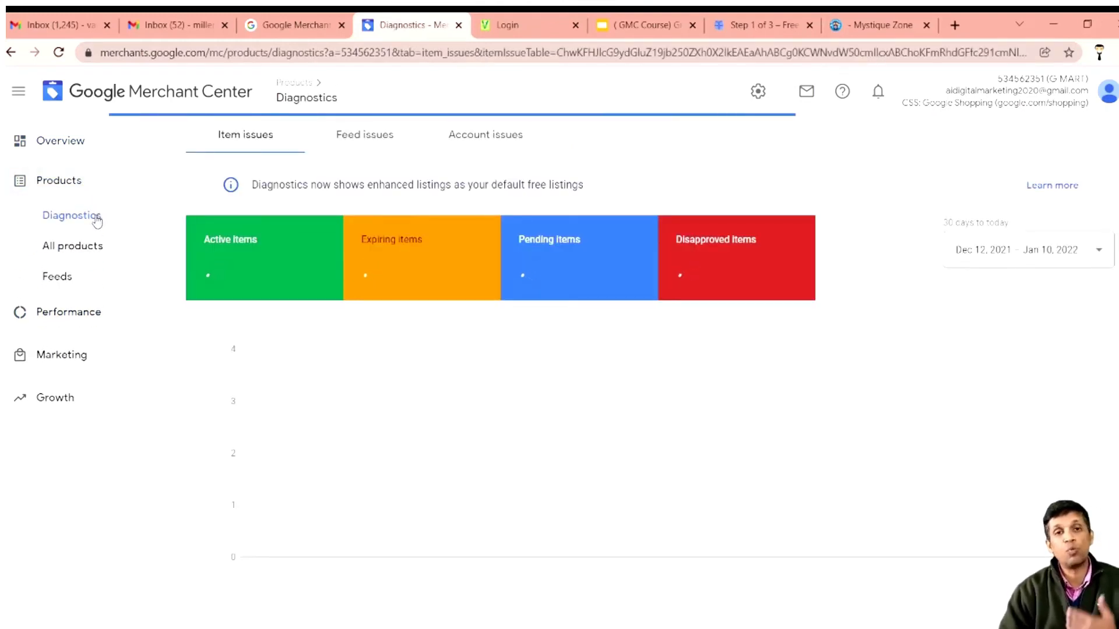
left_click(535, 139)
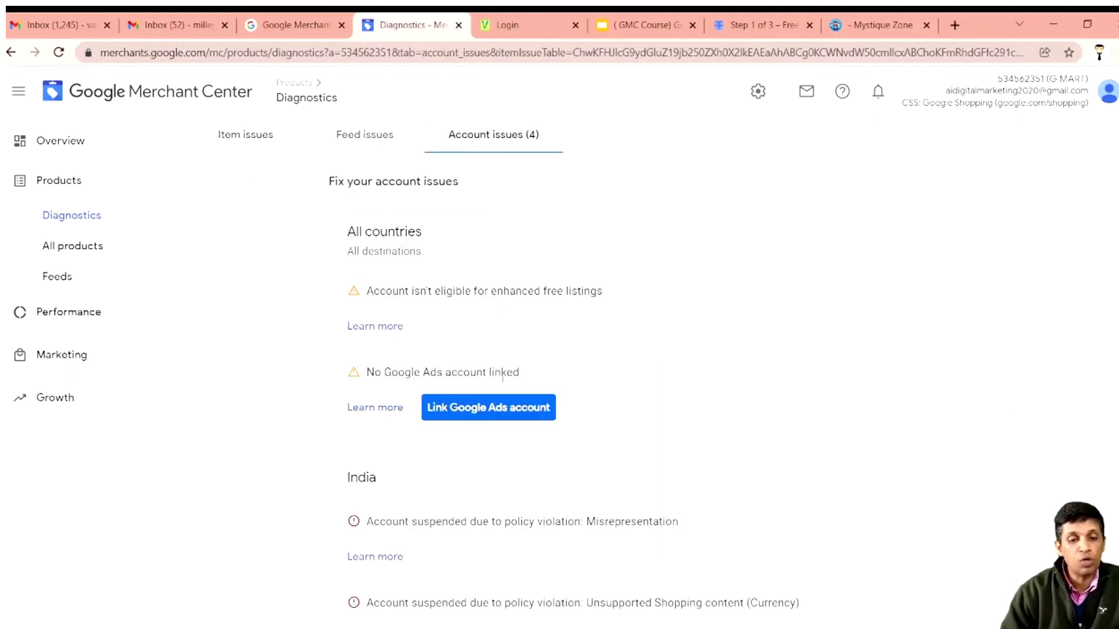
scroll(505, 373, "down", 3)
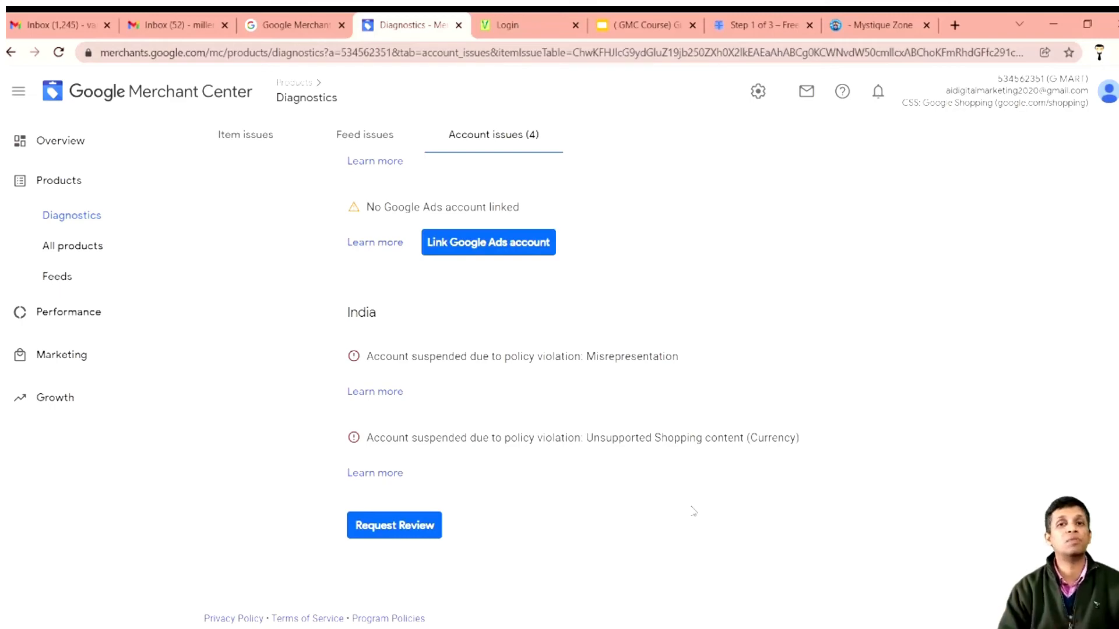
key("ctrl+6")
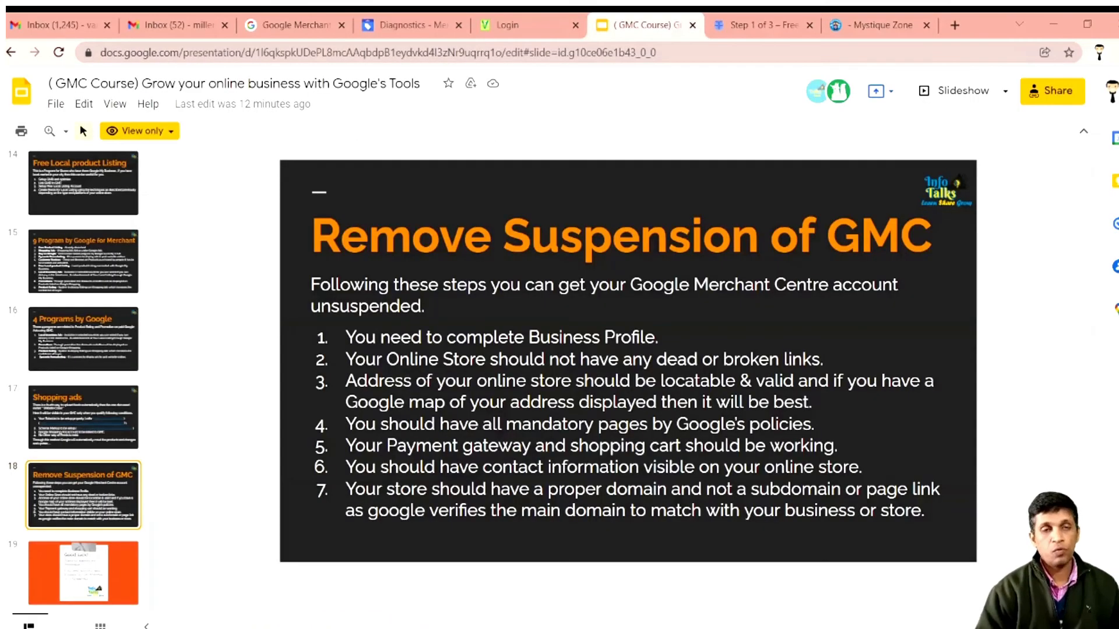